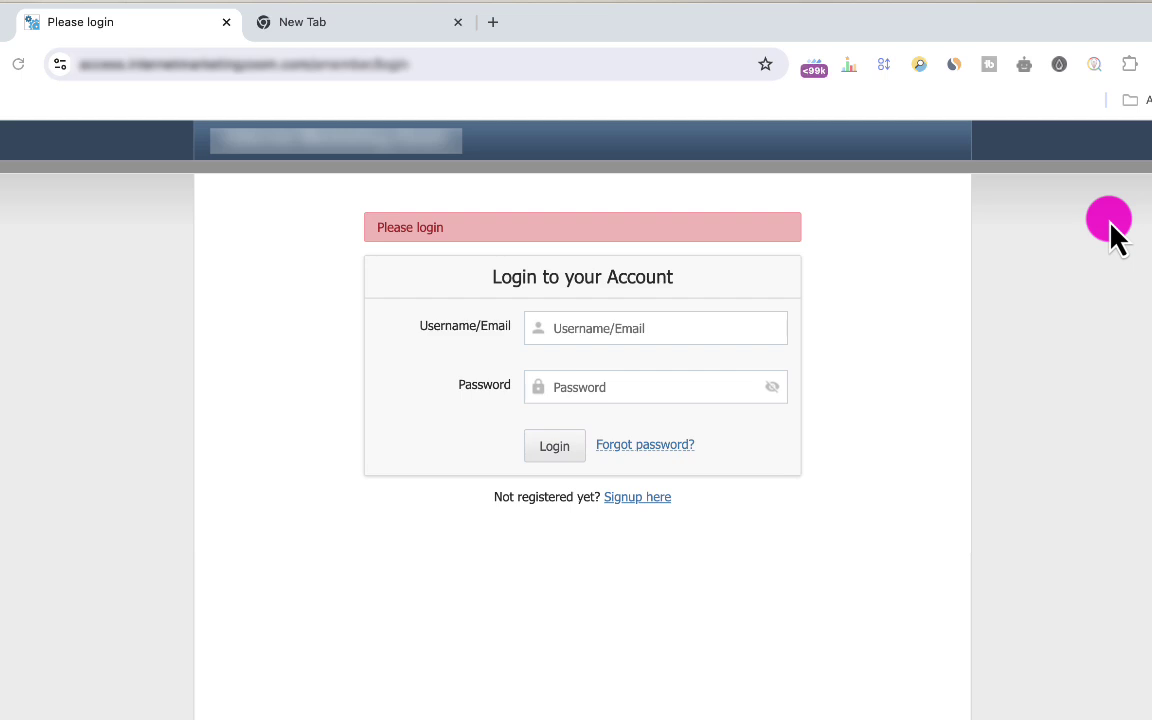
Step: Submit the login form with the account username and old password; it is rejected as incorrect
click(573, 330)
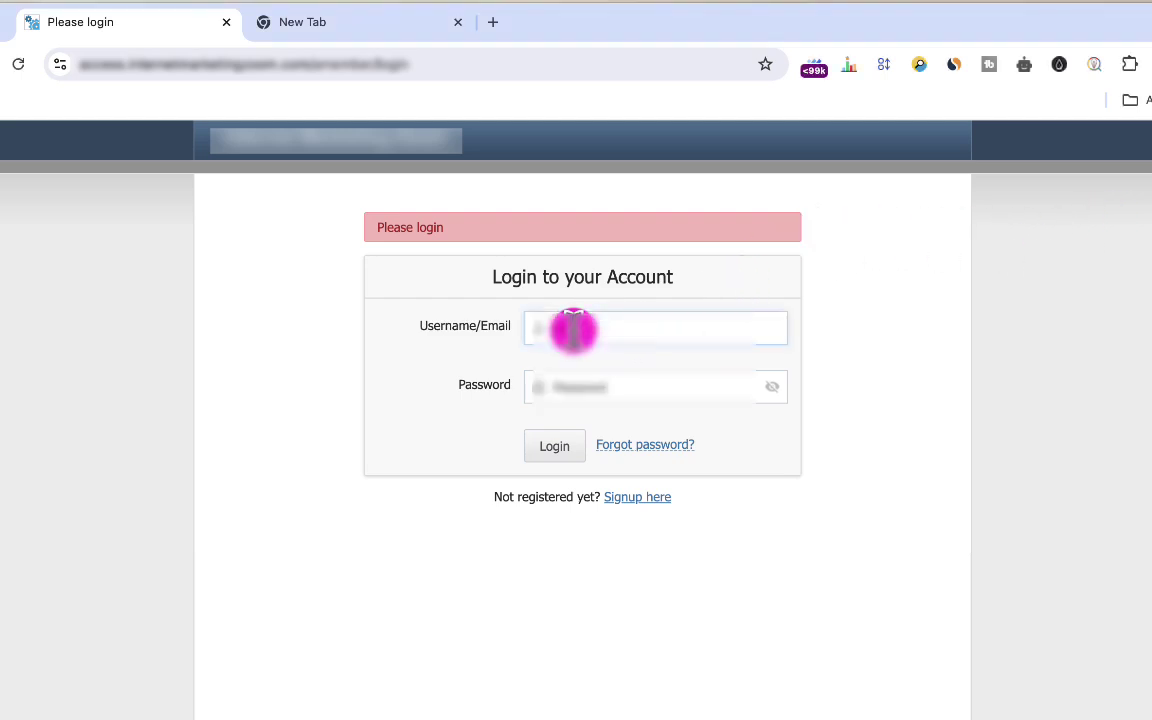
key(ctrl+v)
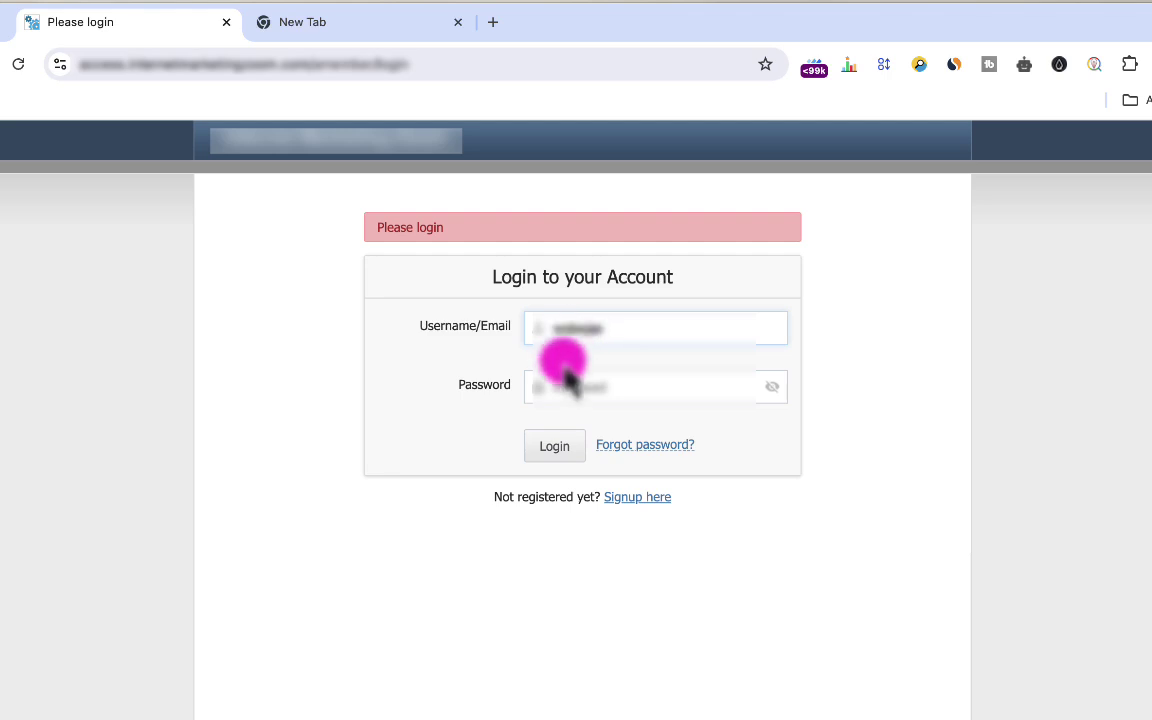
click(563, 386)
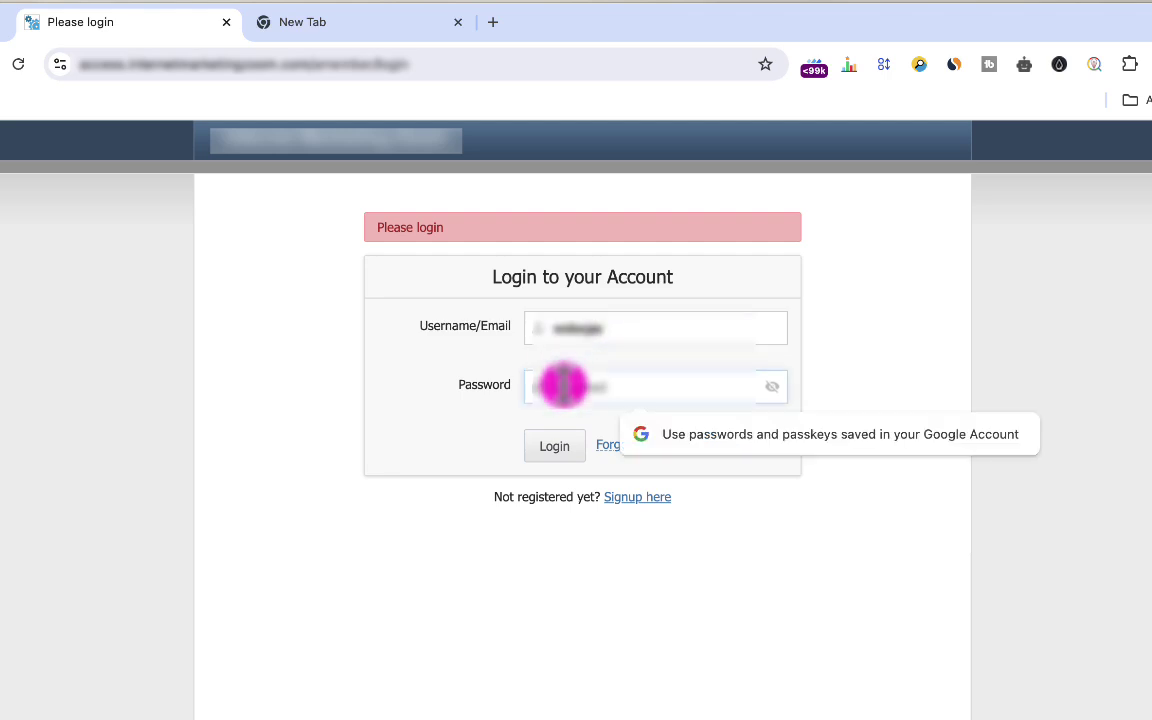
key(ctrl+v)
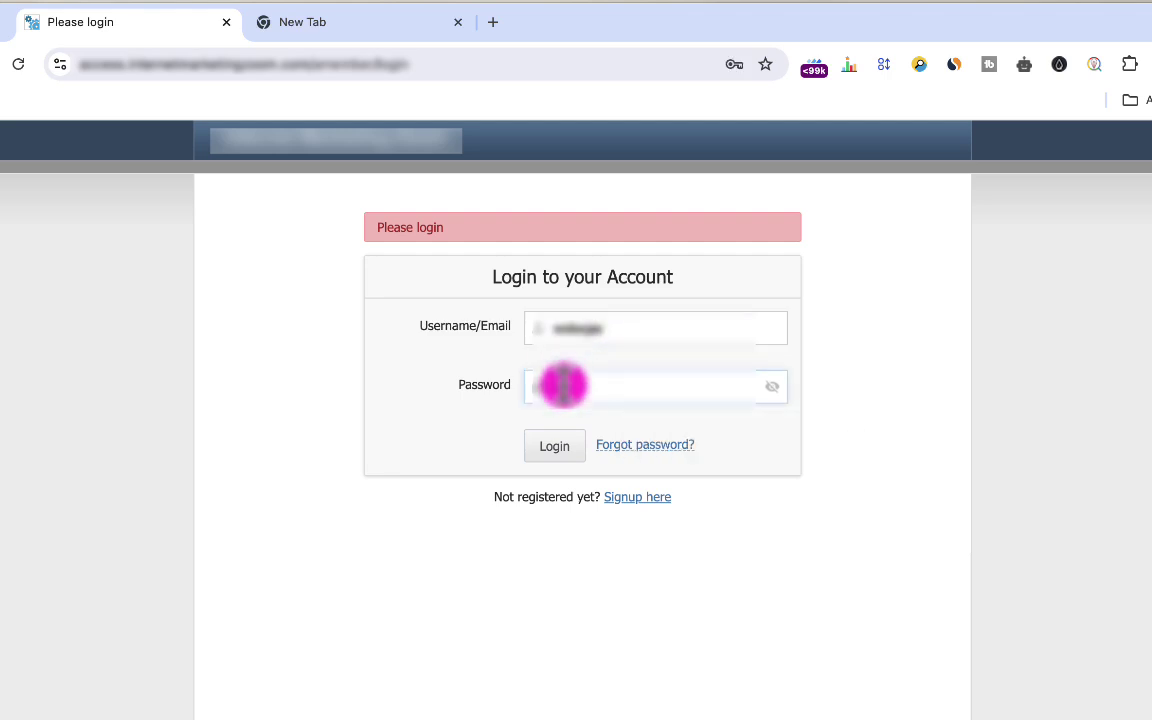
text(••••••••)
key(Return)
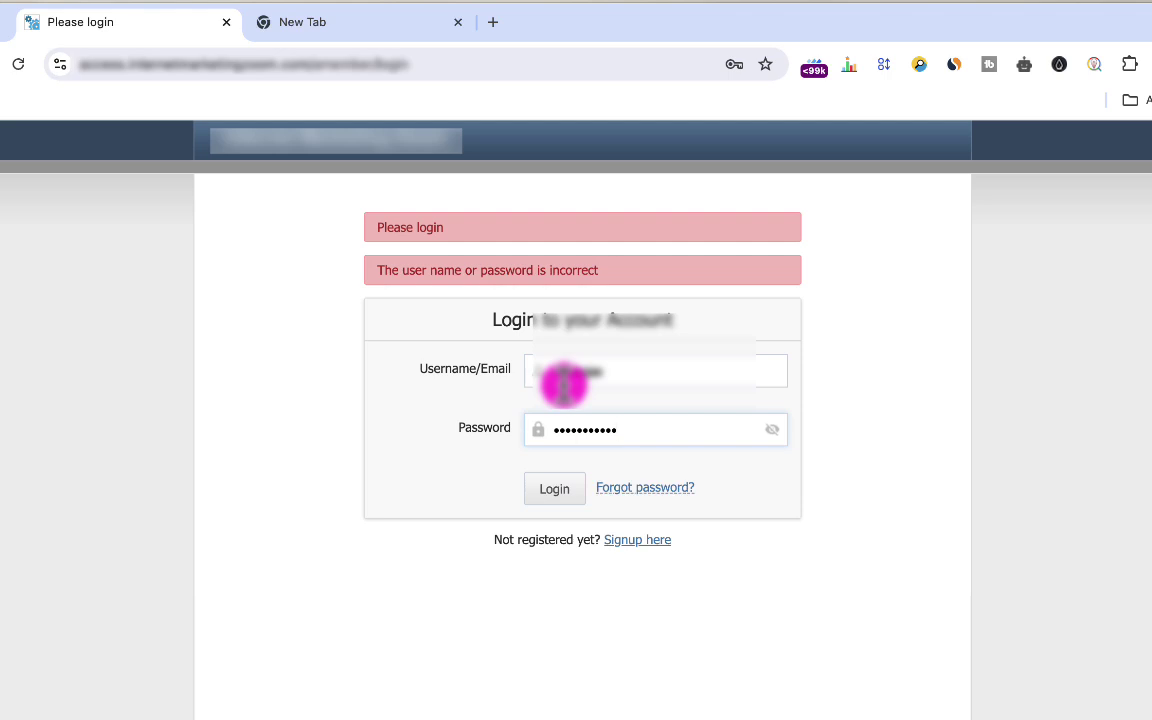
Step: On the Forgot password form, enter the account's email address and request a reset link
click(645, 488)
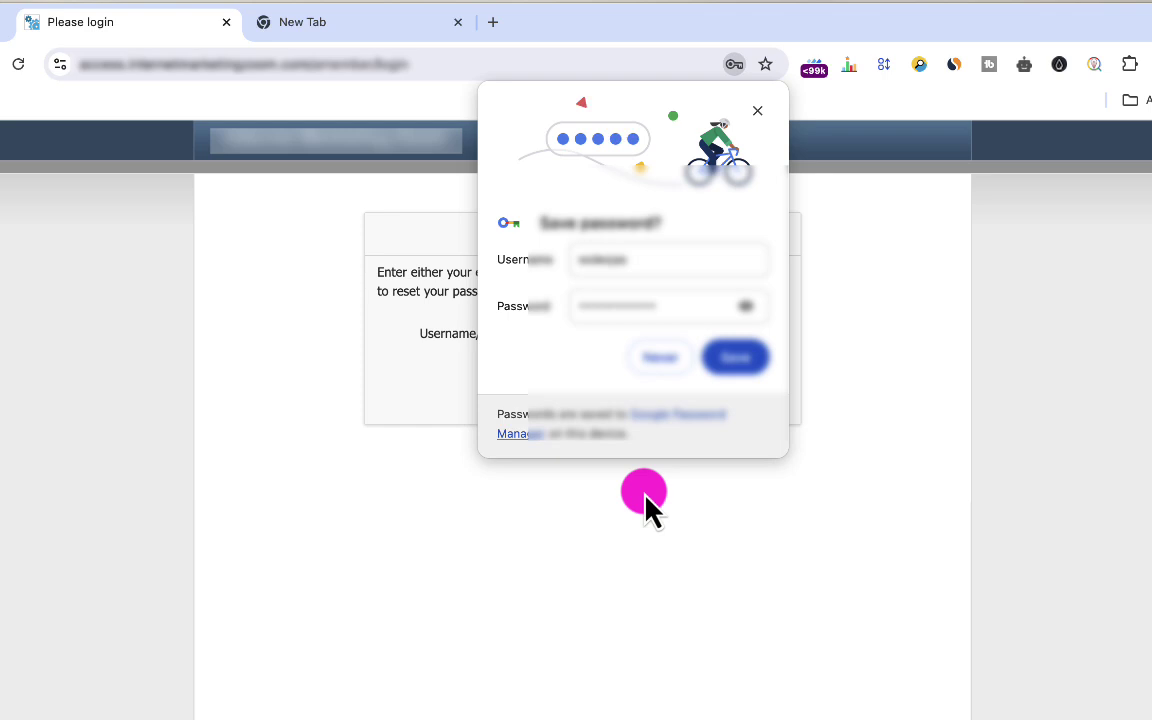
click(757, 112)
click(588, 337)
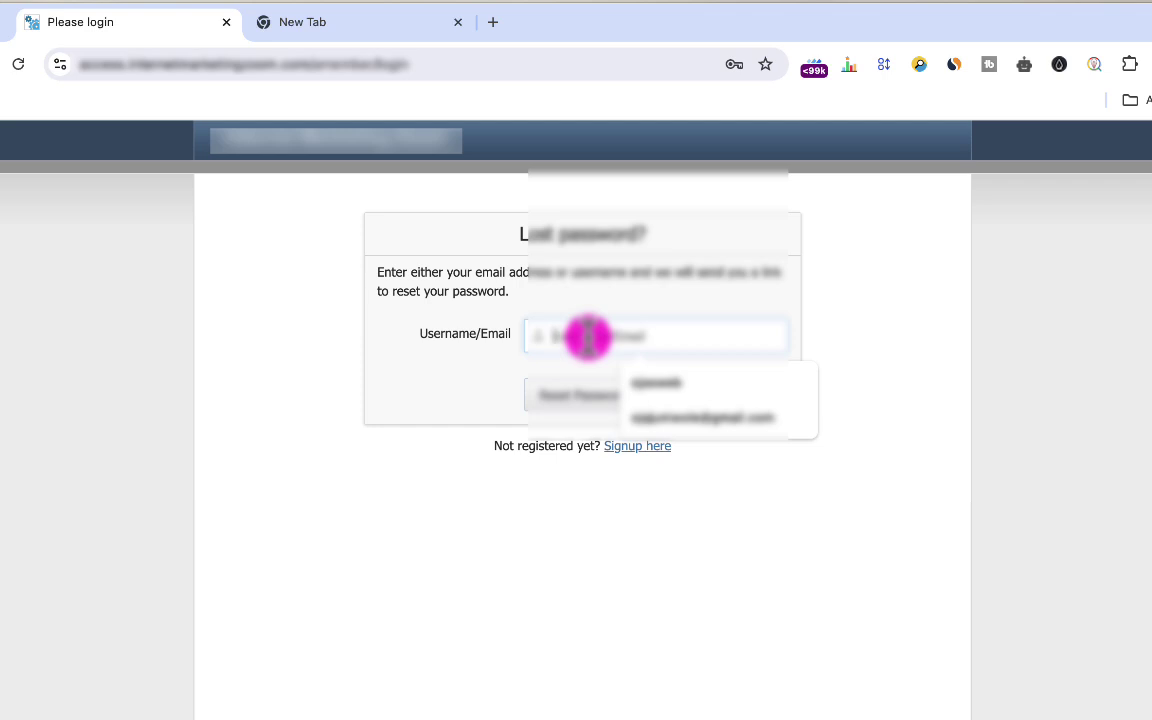
click(674, 413)
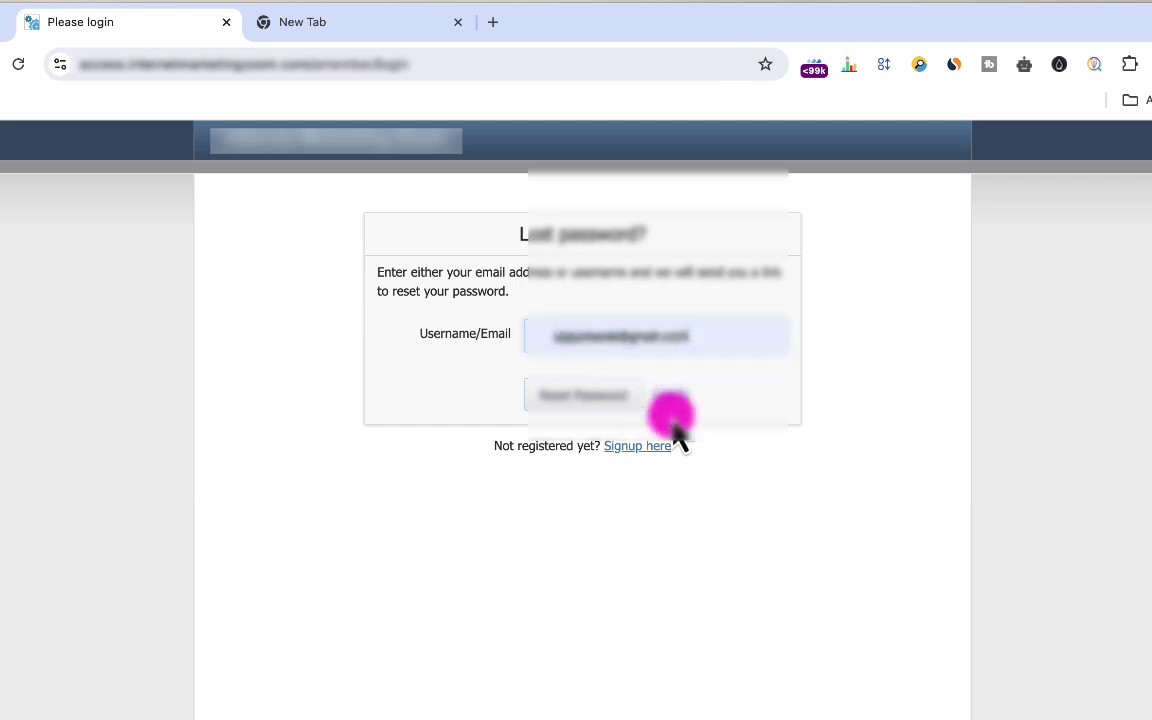
click(575, 396)
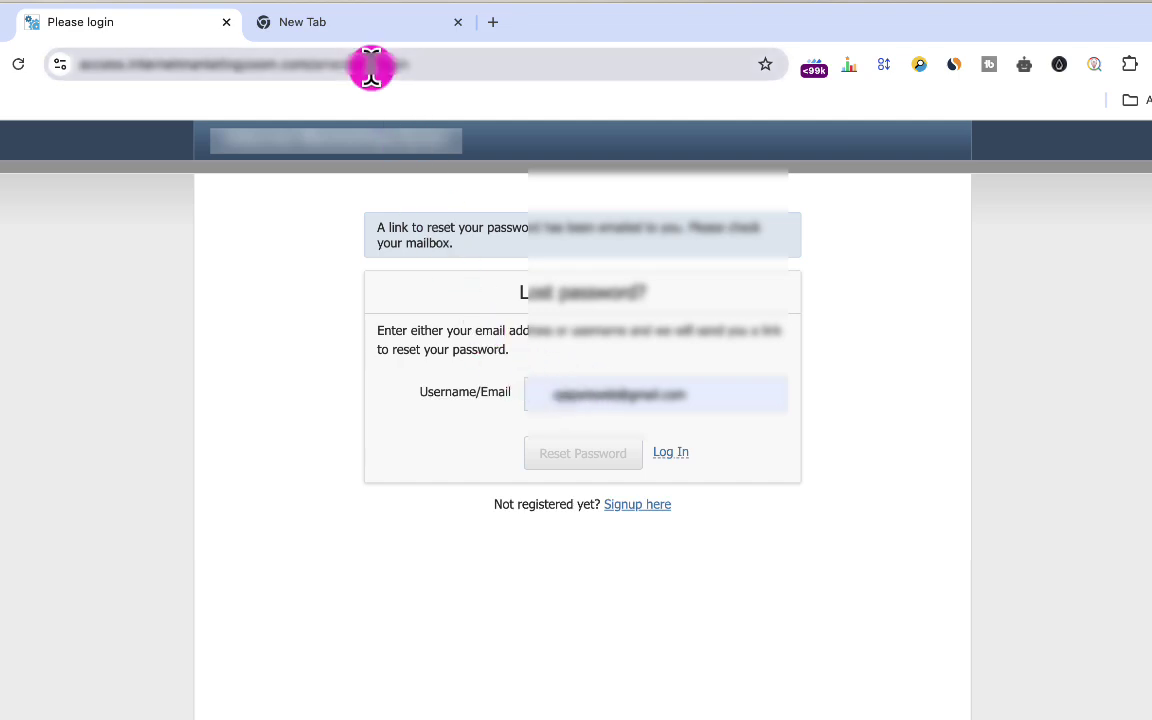
Step: Open Gmail in the new tab, switch to the receiving account, and open the 'Your Lost Password' email
click(318, 22)
text(gma)
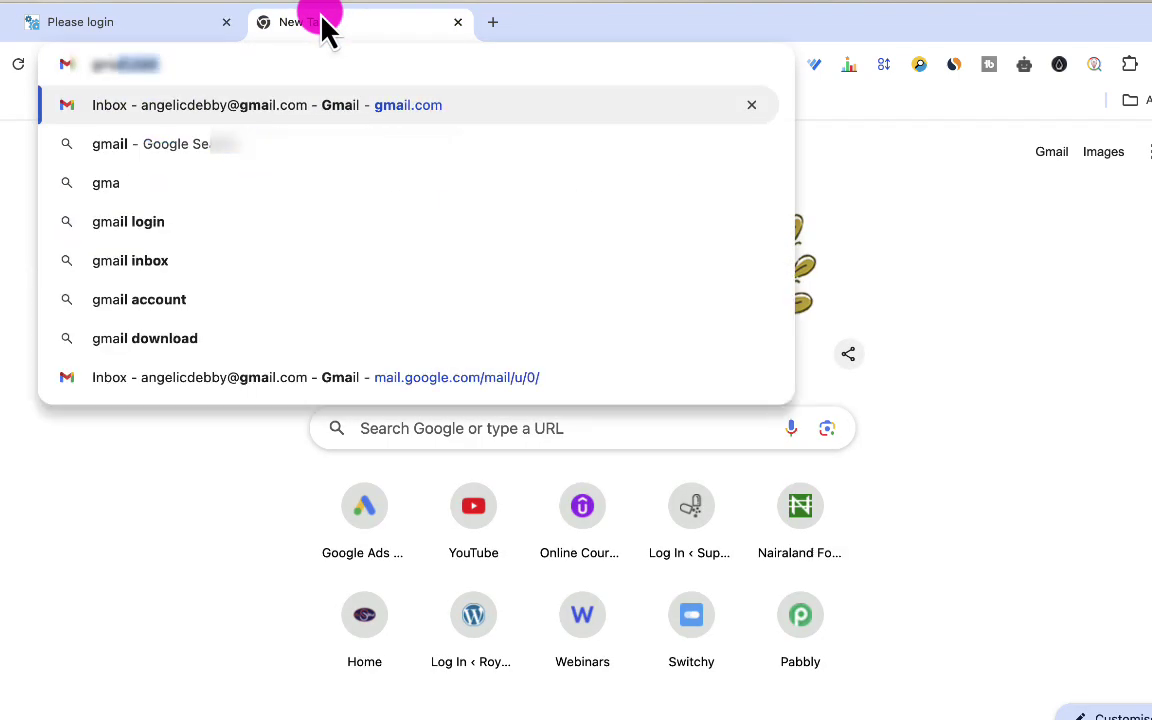
key(Return)
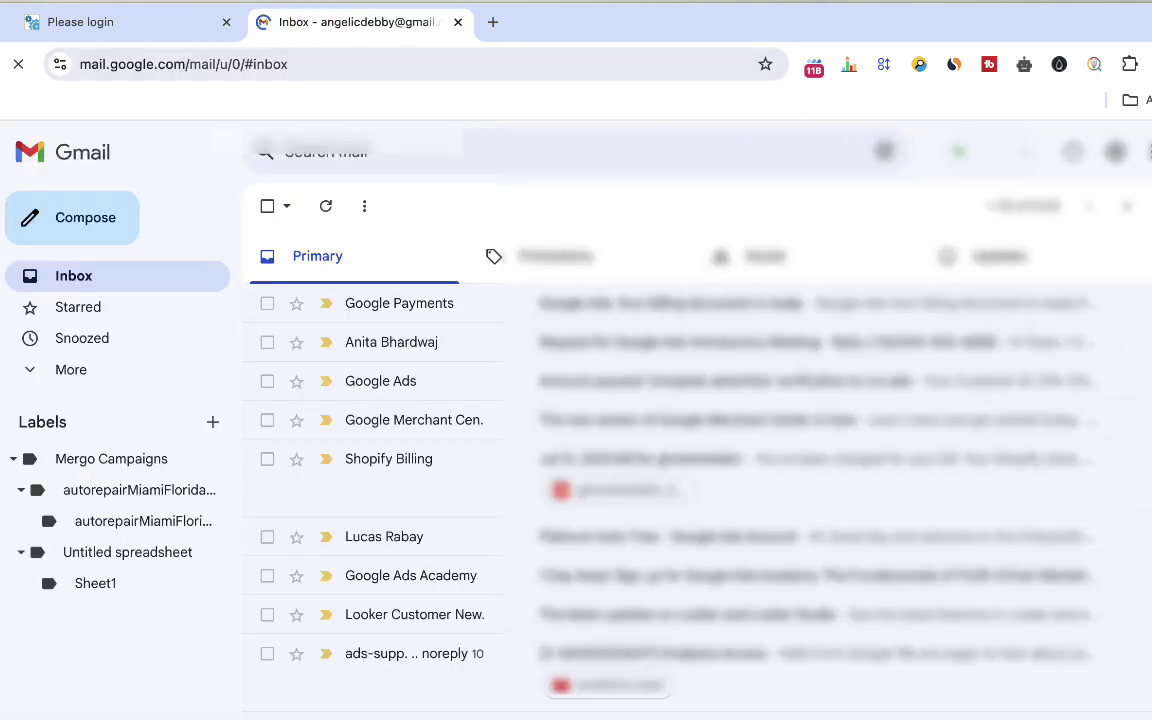
click(1145, 151)
click(946, 565)
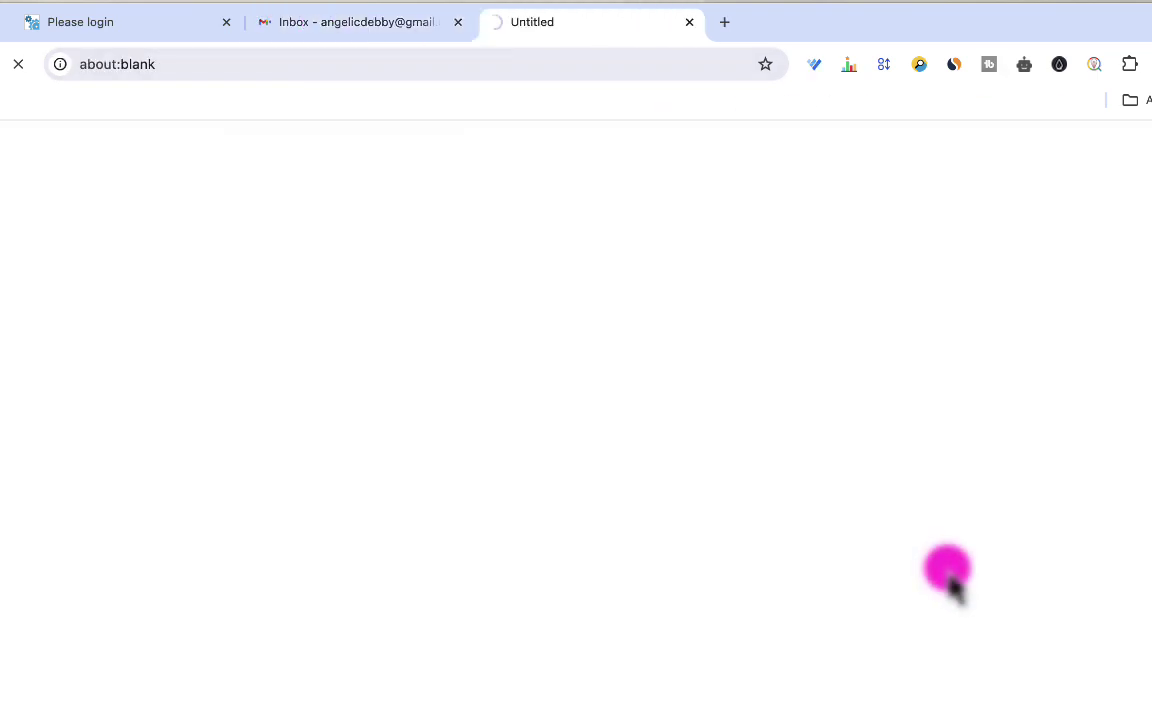
click(615, 320)
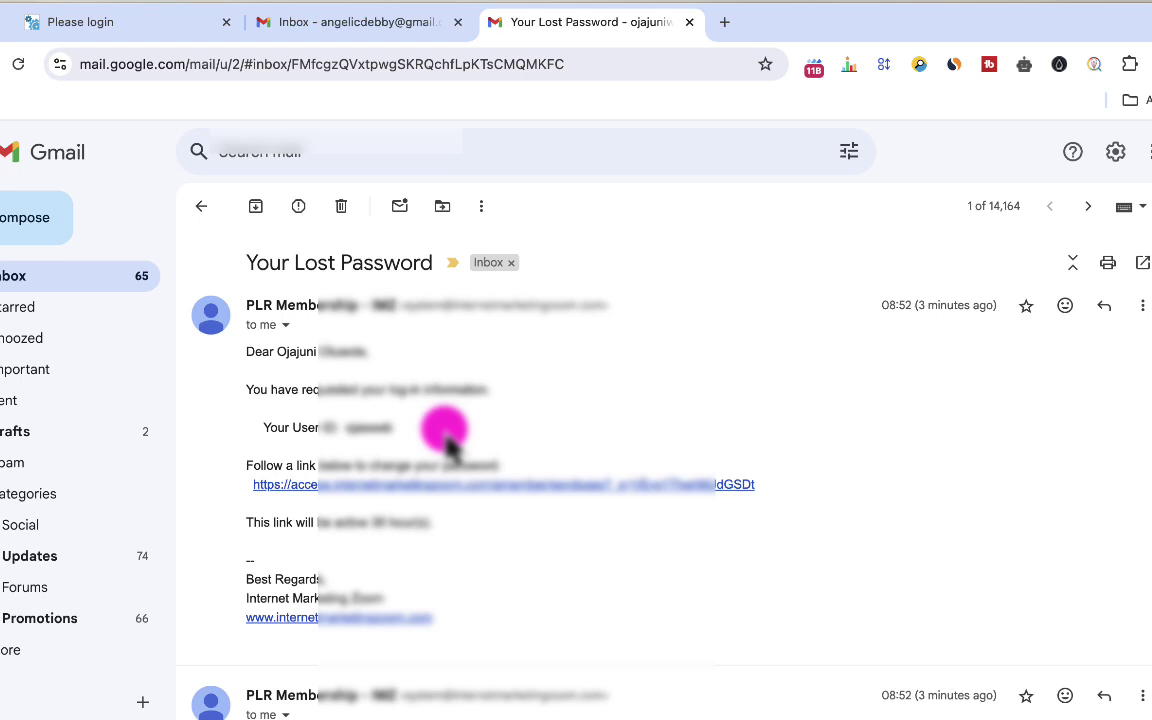
Step: Follow the email's reset link and save a new password entered in both password fields
click(447, 484)
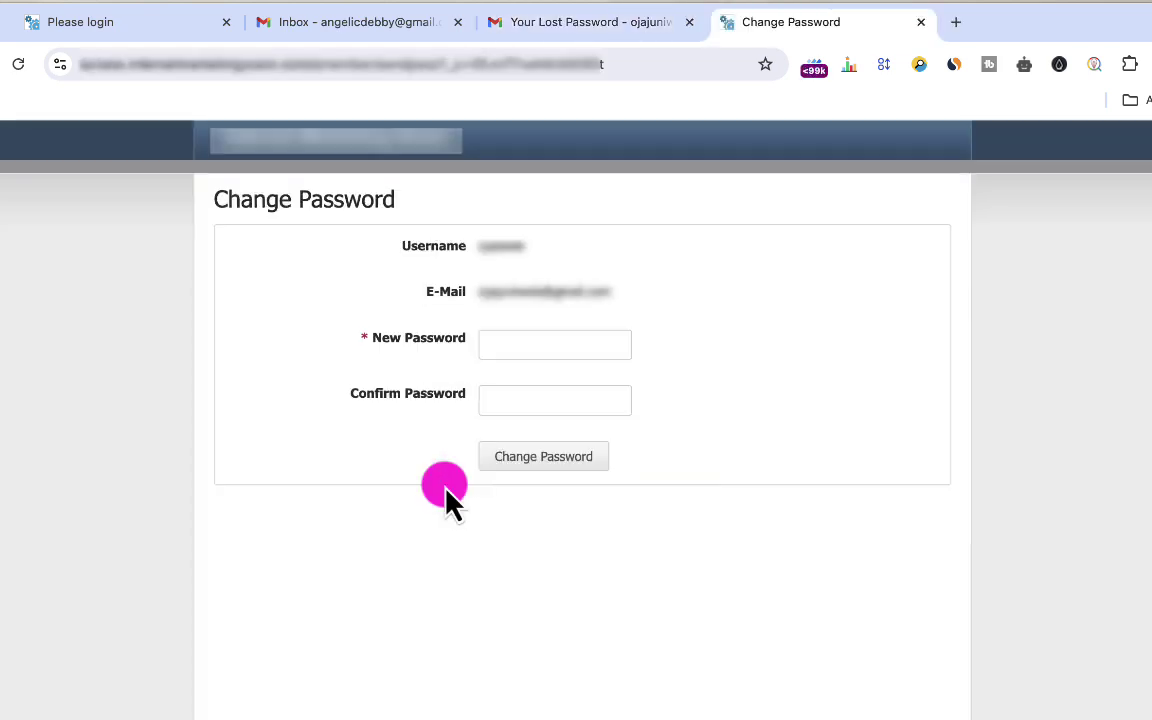
click(495, 341)
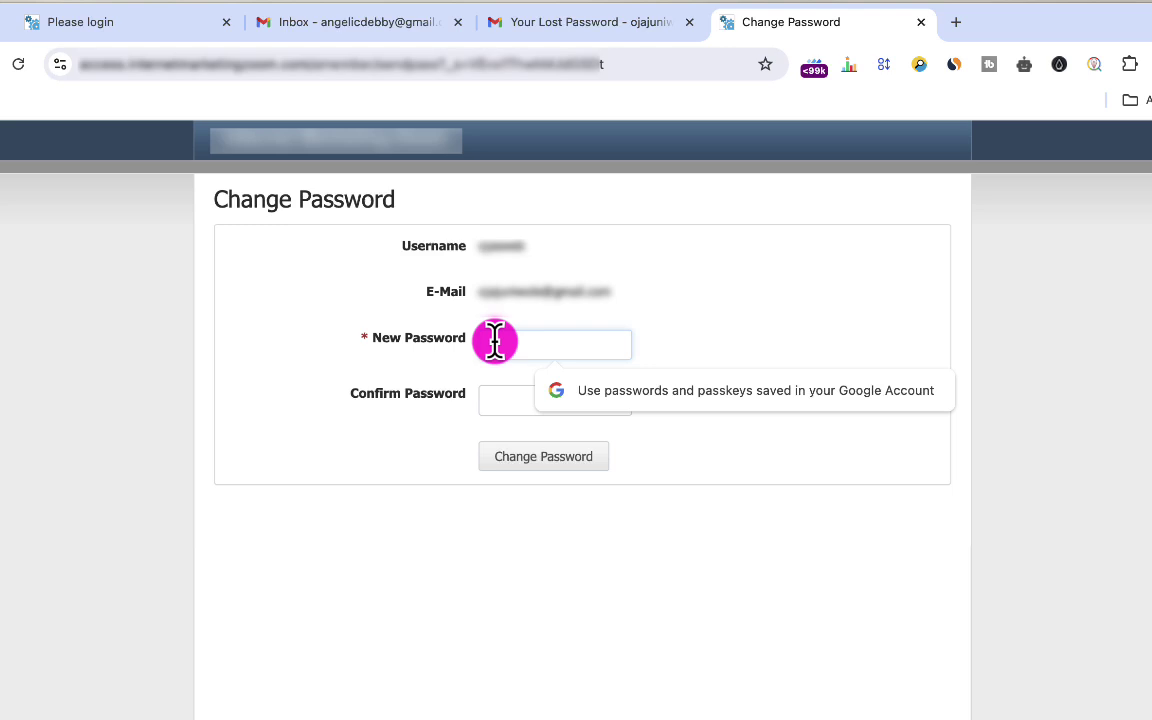
key(Escape)
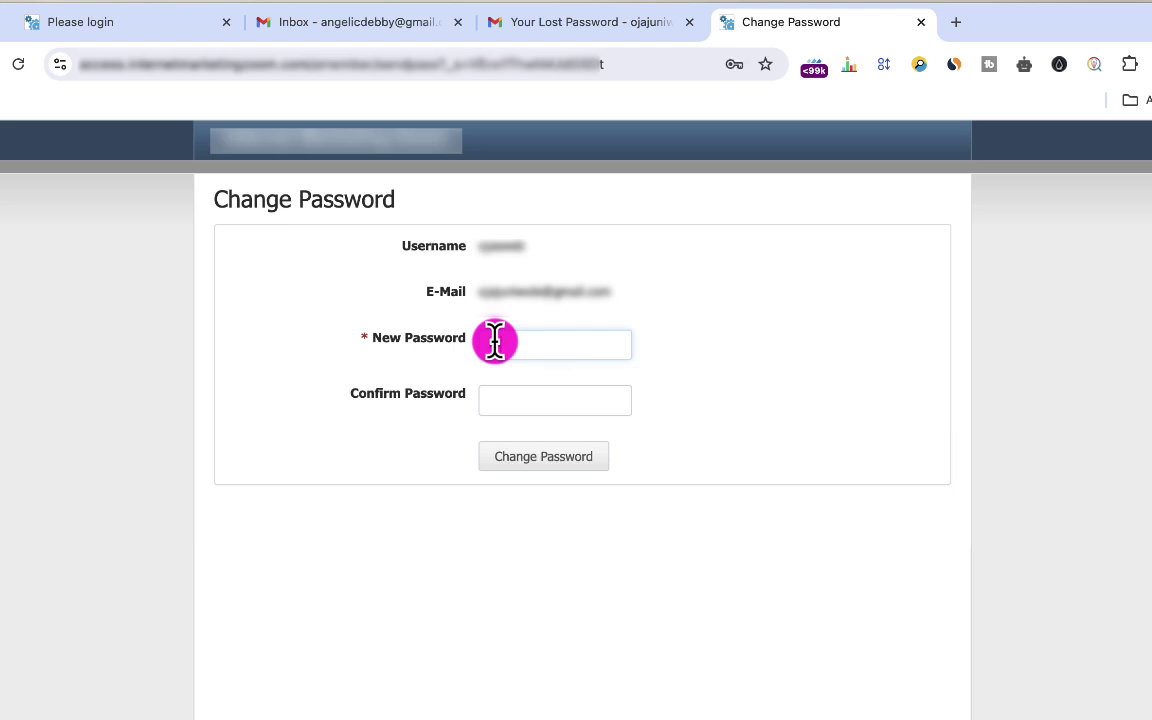
text(***********)
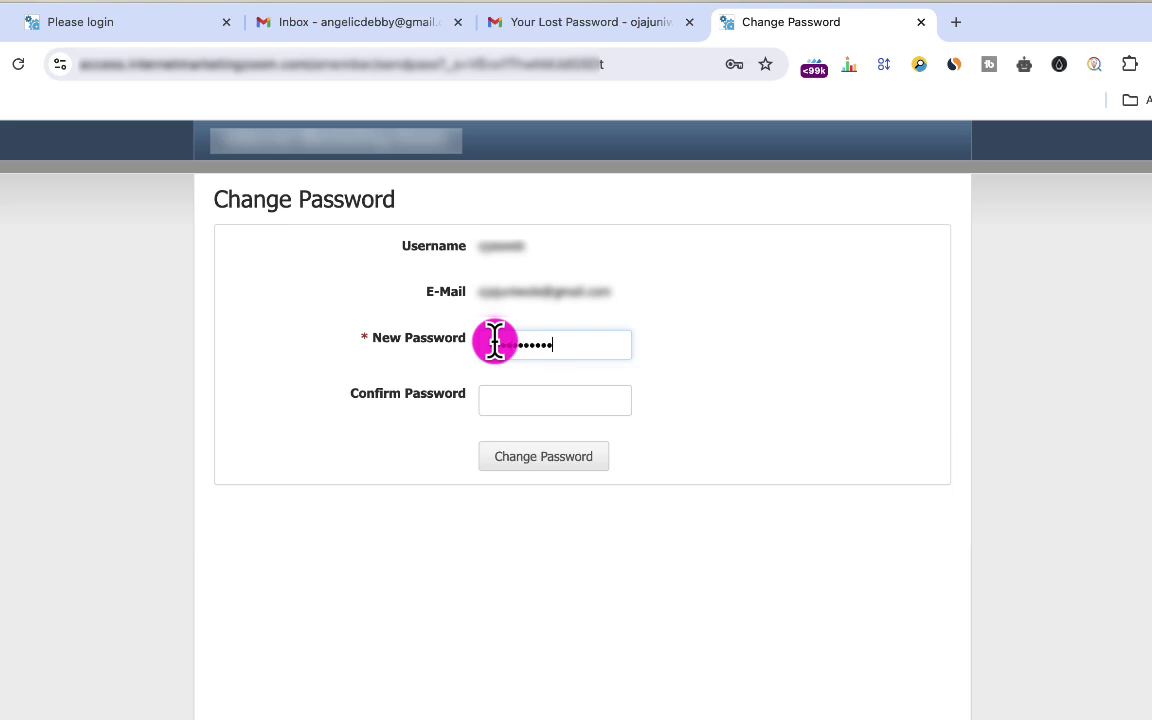
click(495, 398)
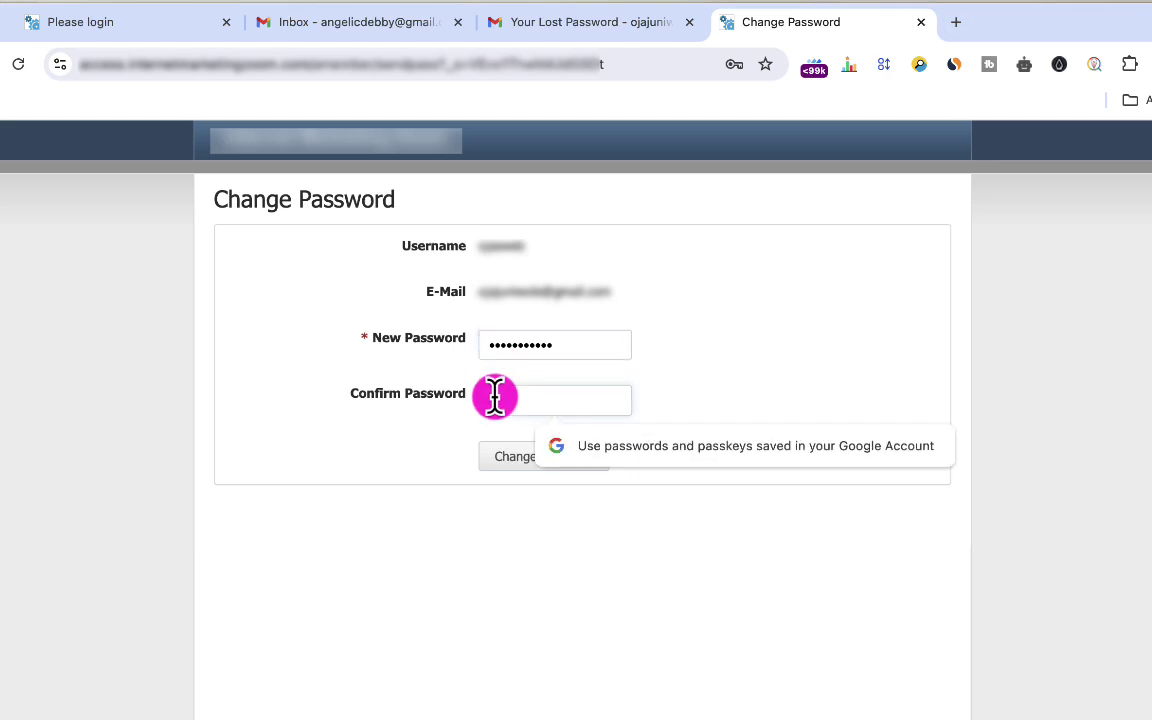
text(******)
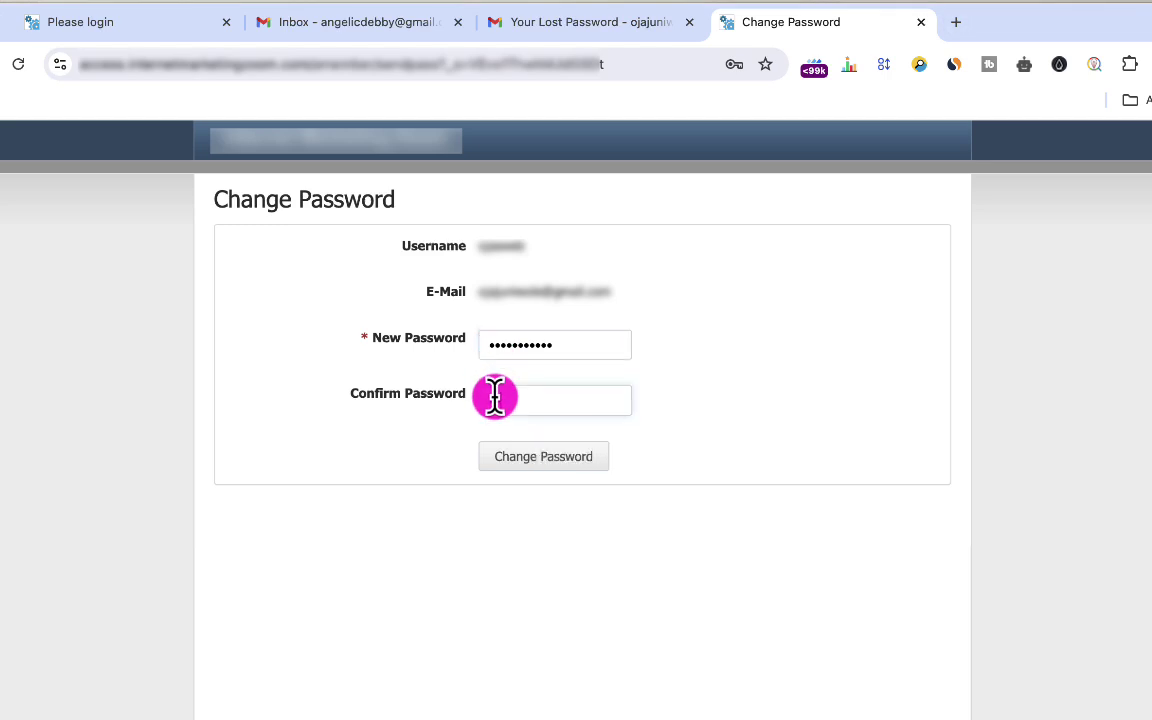
text(*****)
click(503, 460)
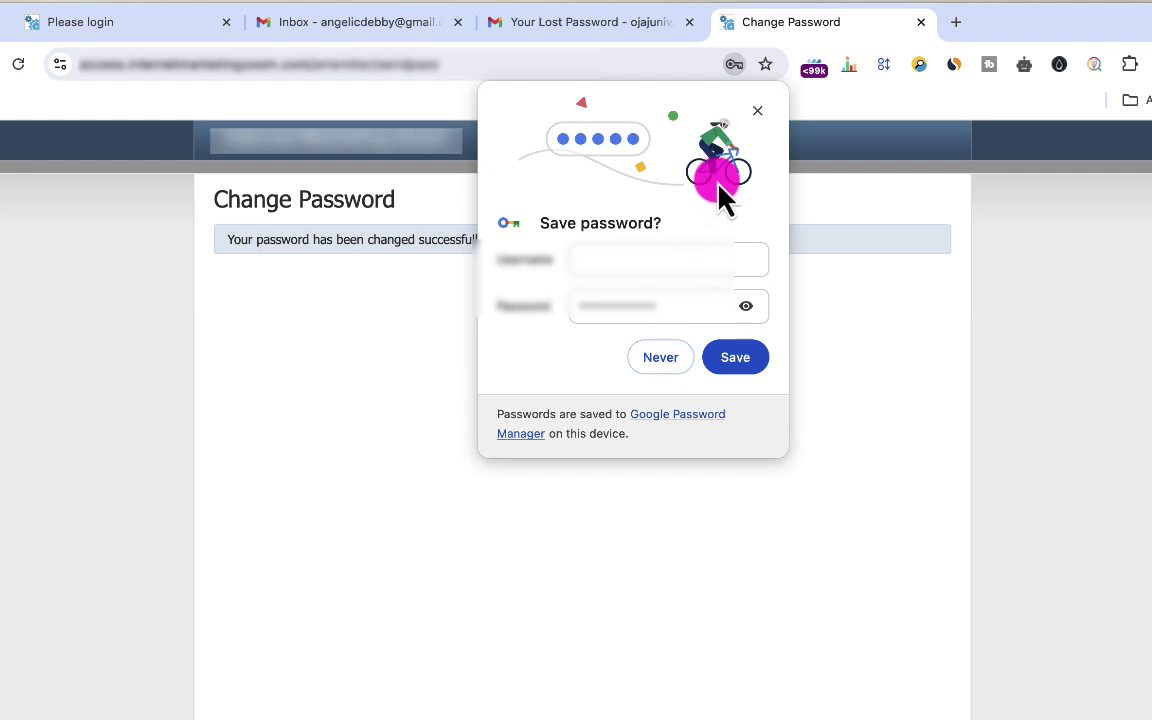
click(724, 362)
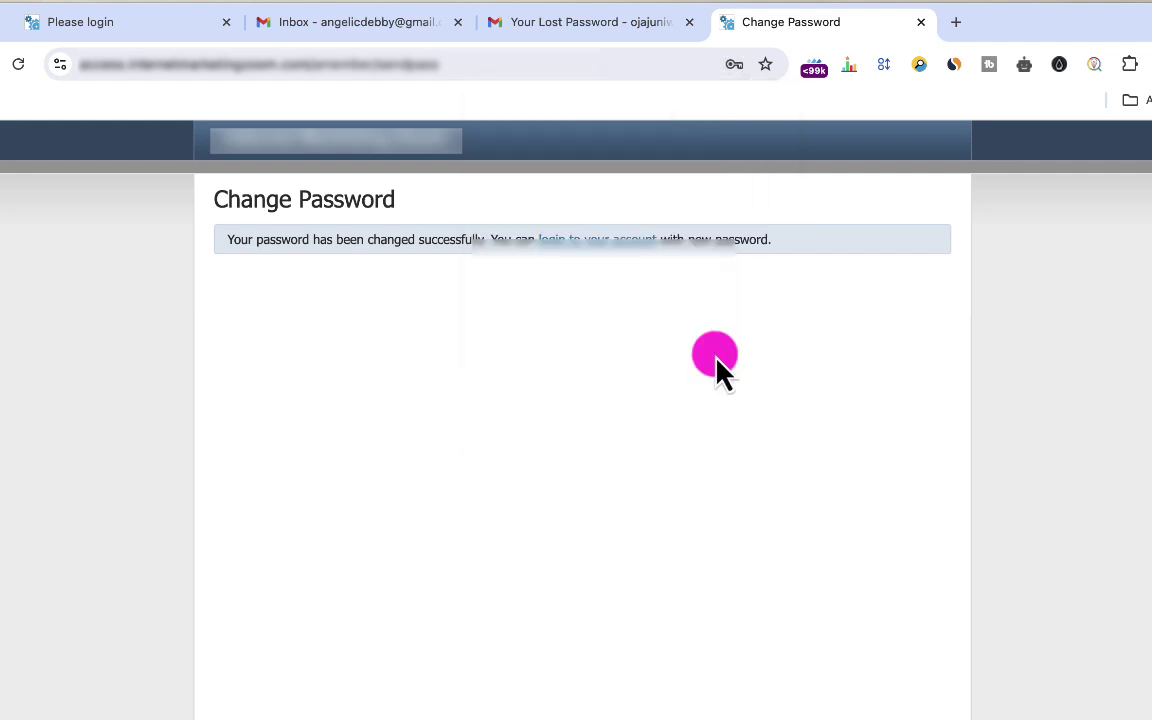
Step: Return to the login page and sign in using the newly set password
click(570, 245)
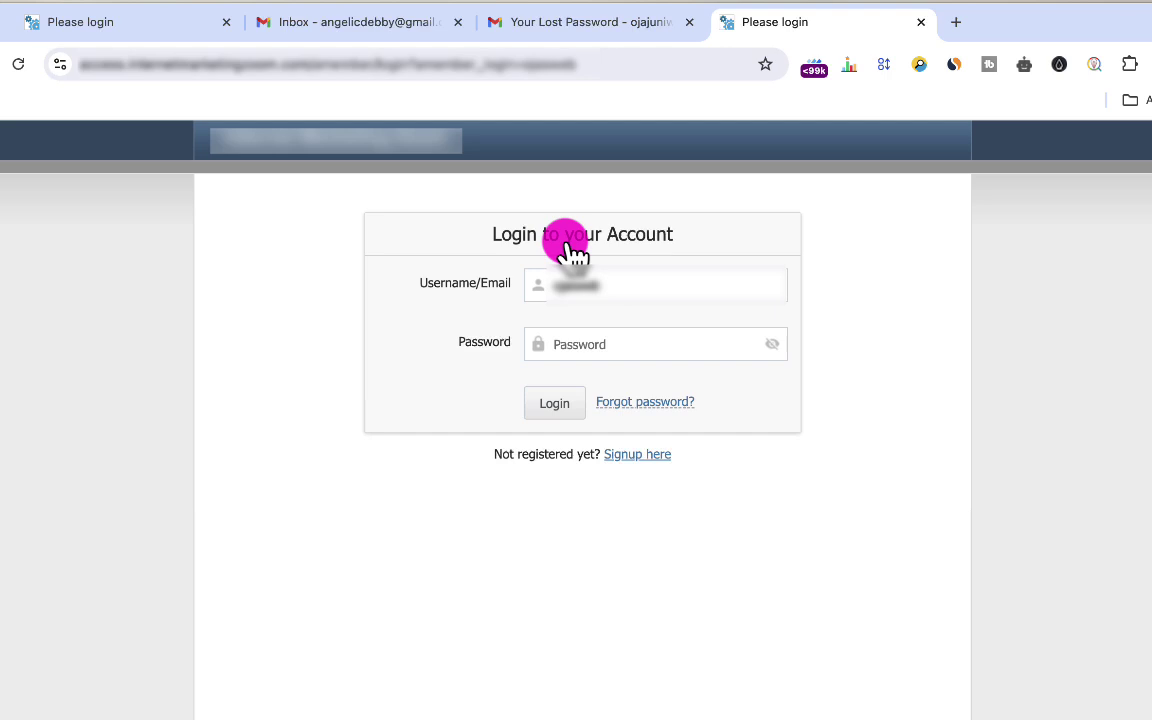
click(586, 331)
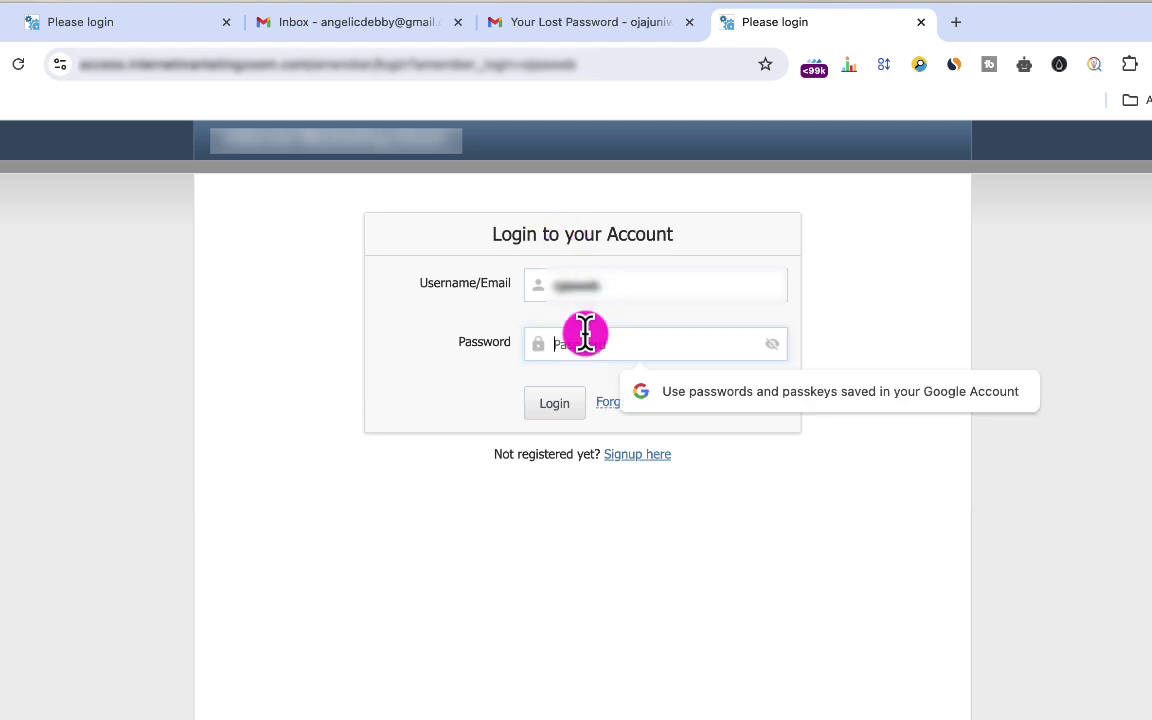
text(••••)
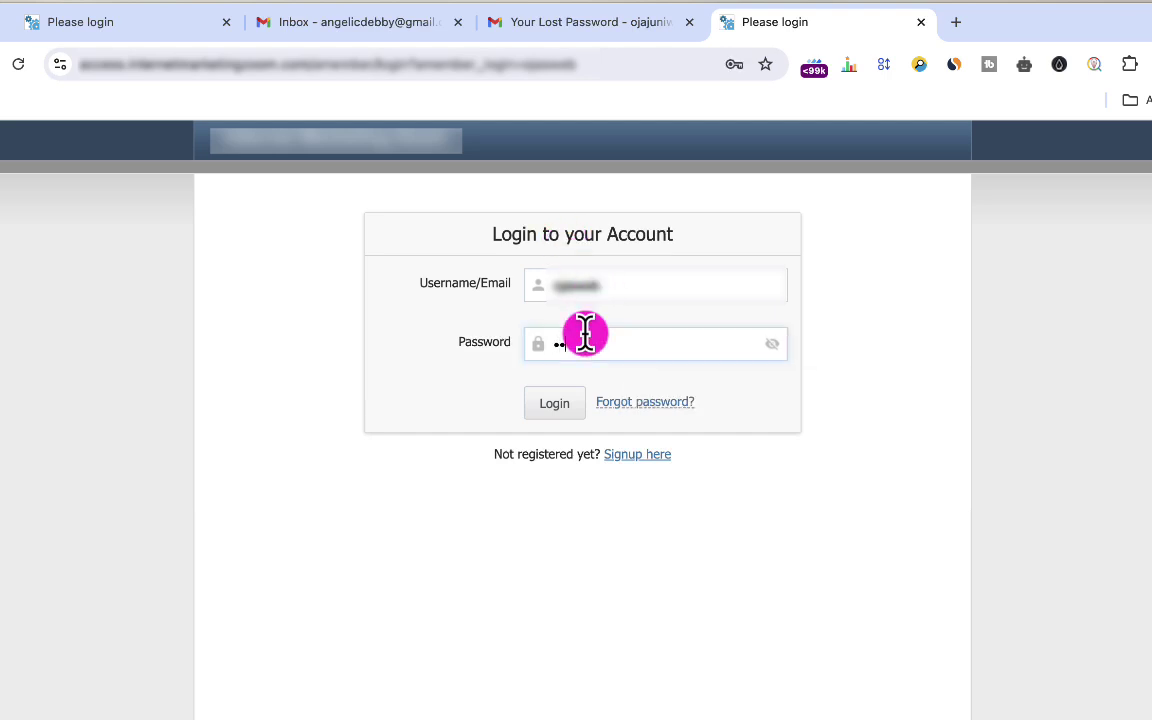
text(•••••)
key(Return)
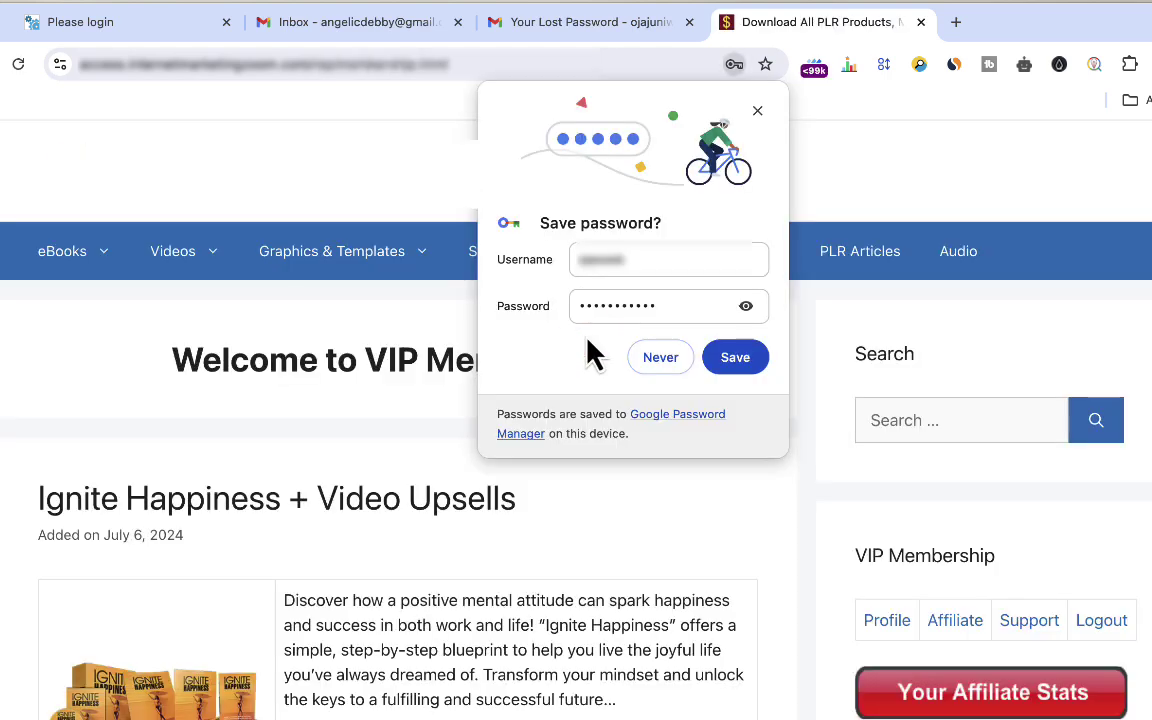
Step: Close Chrome's 'Save password?' bubble over the VIP Membership welcome page
click(757, 111)
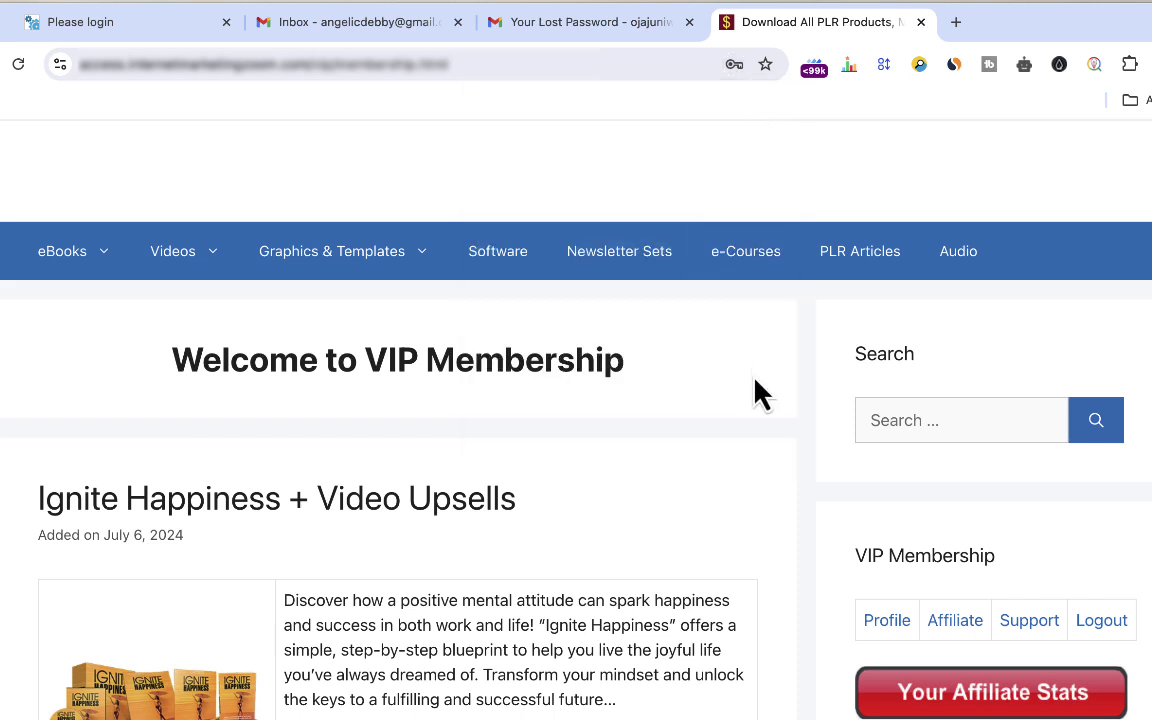